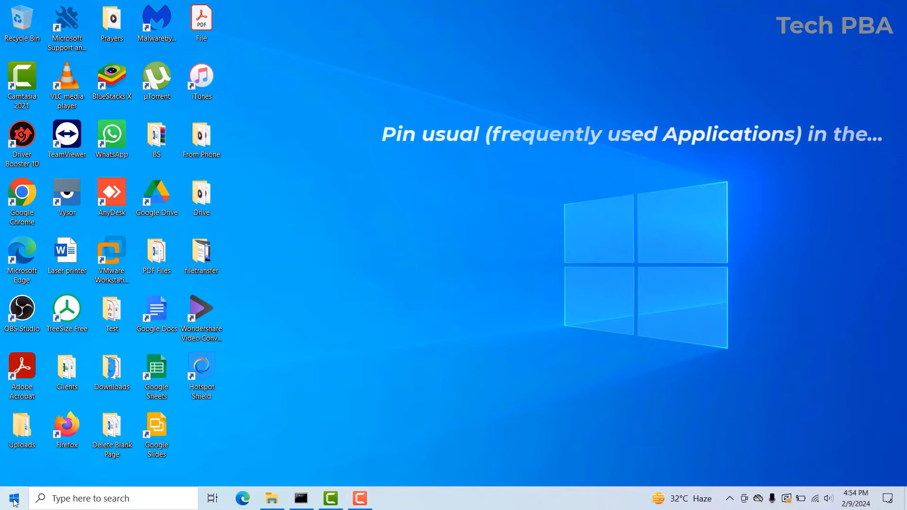
- Open the Start menu and scroll the app list down to the W section showing Word
click(15, 502)
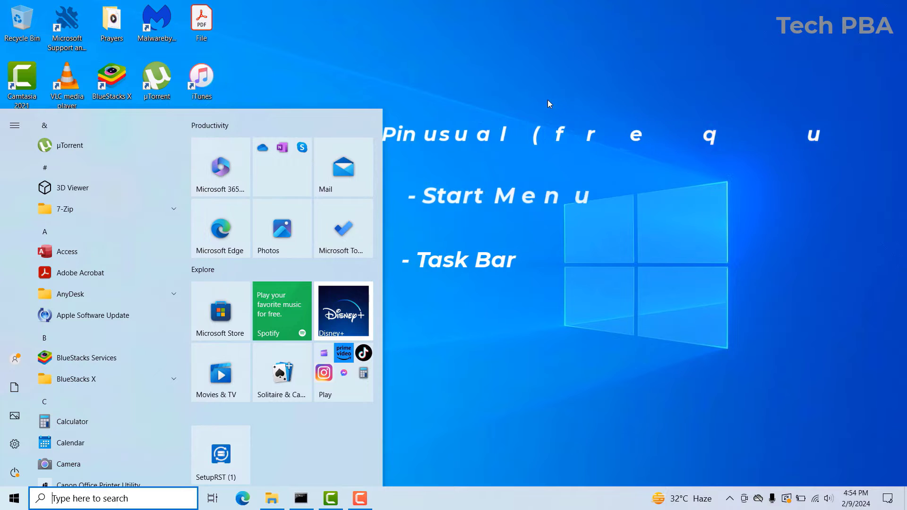
scroll(186, 140, down, 1)
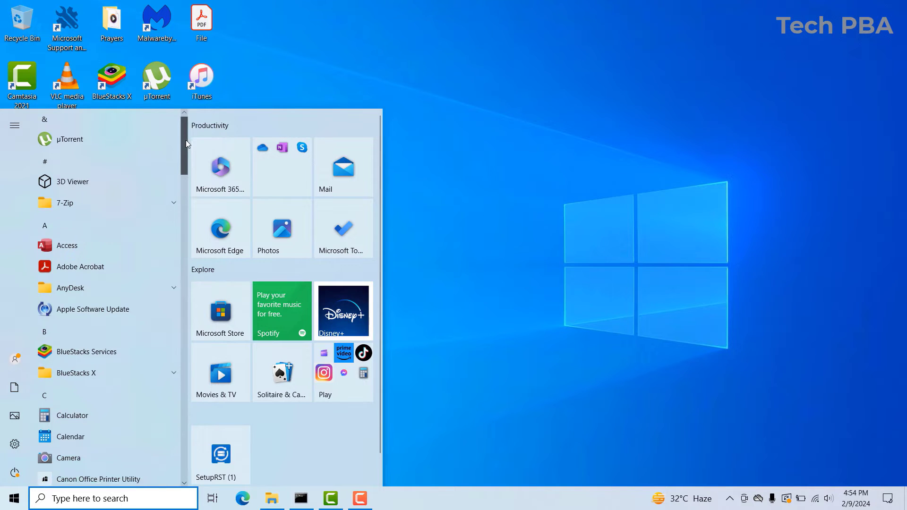
drag(186, 140, 178, 330)
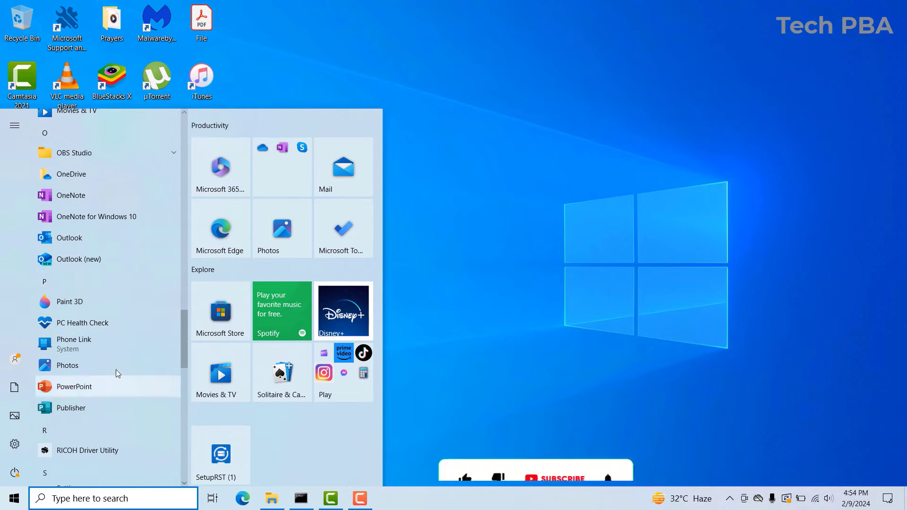
drag(183, 335, 187, 409)
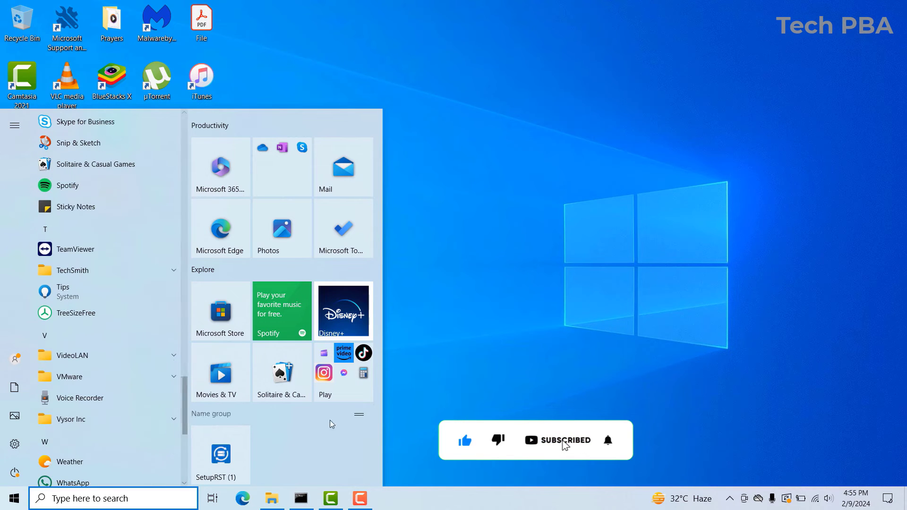
click(508, 326)
click(13, 498)
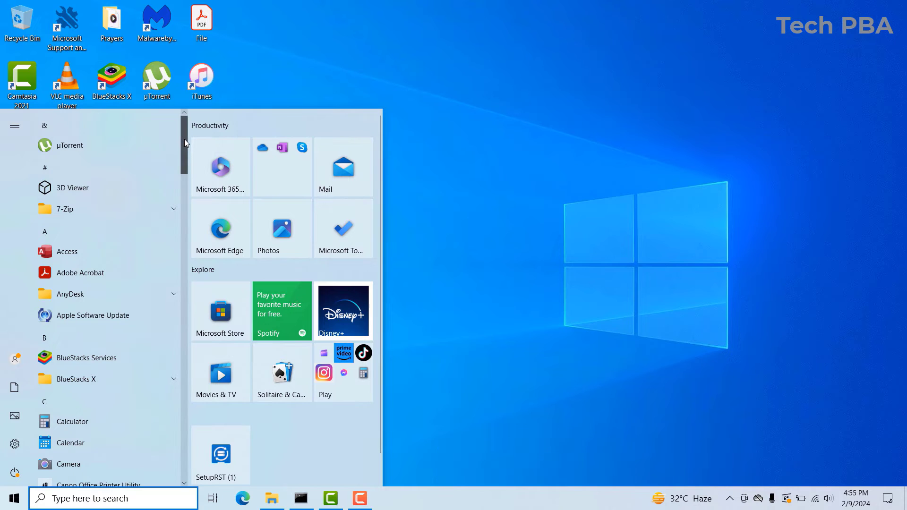
drag(184, 139, 175, 327)
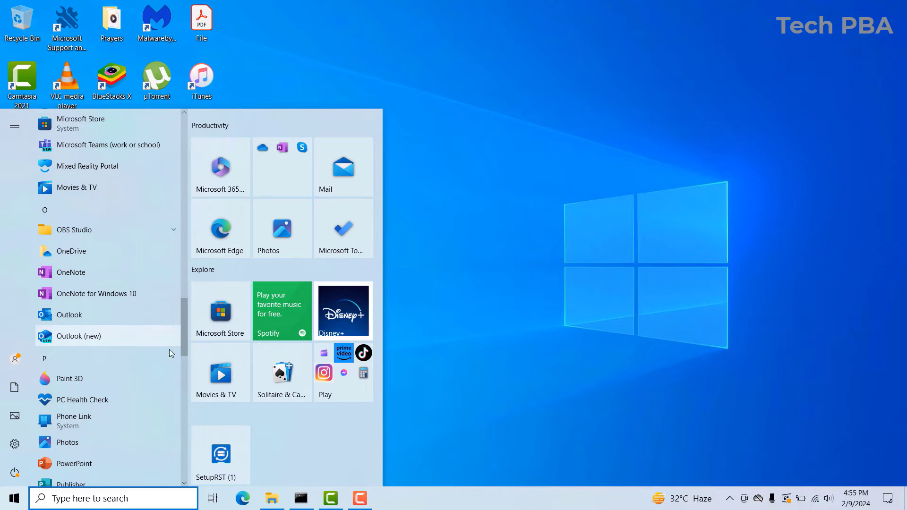
drag(185, 332, 180, 363)
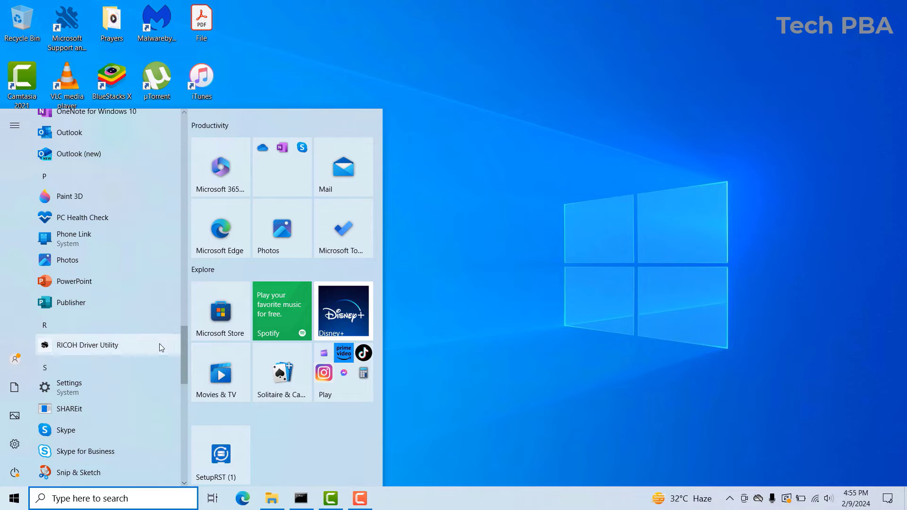
drag(183, 354, 180, 444)
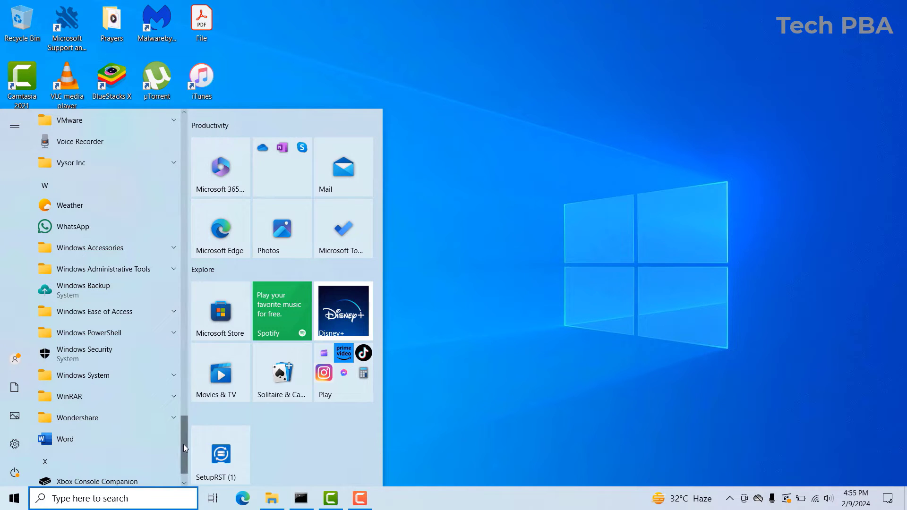
scroll(184, 444, down, 2)
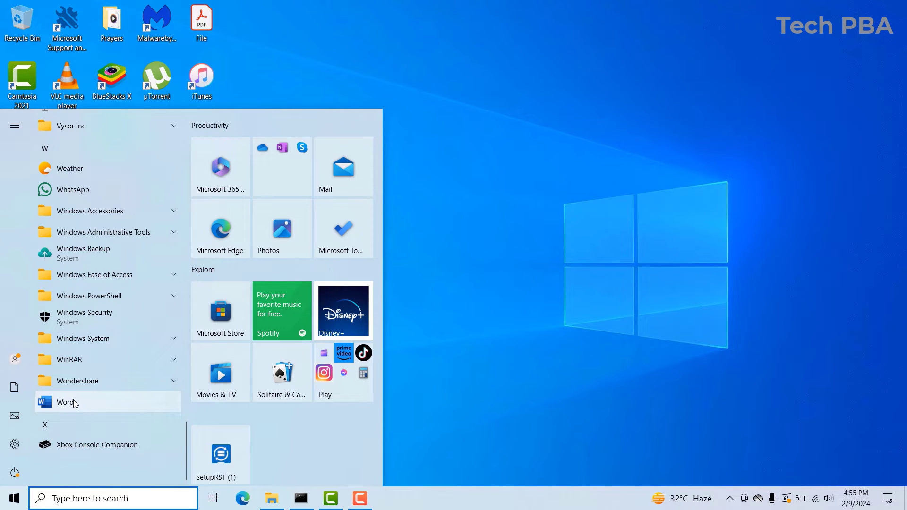
- Pin Word to Start from its app-list menu, then close the Start menu
right_click(76, 402)
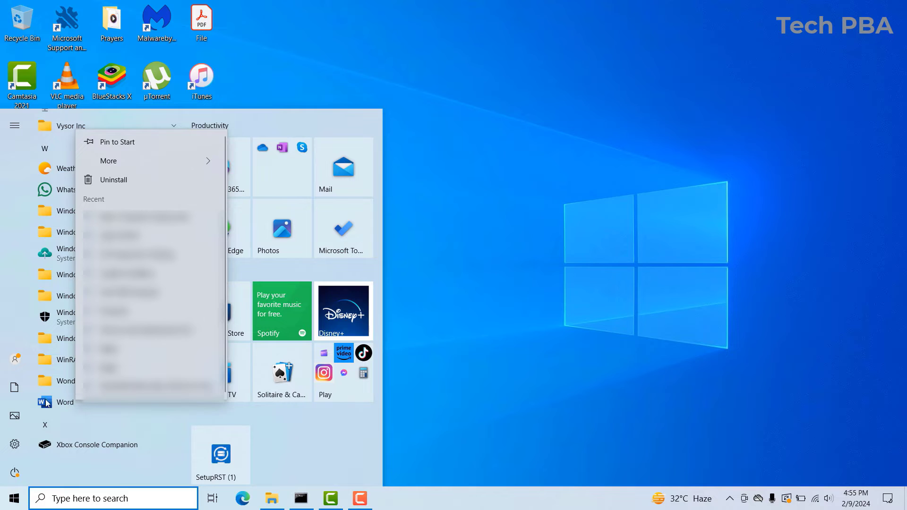
click(66, 404)
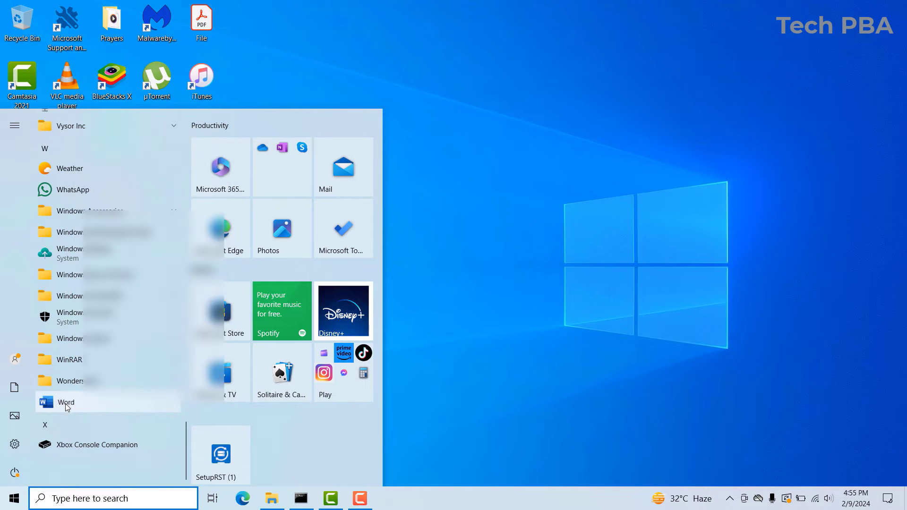
right_click(67, 405)
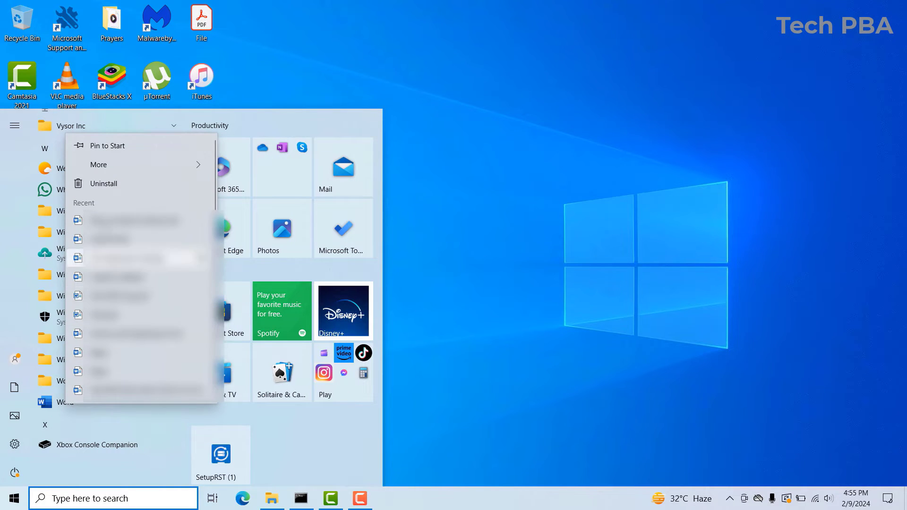
click(122, 147)
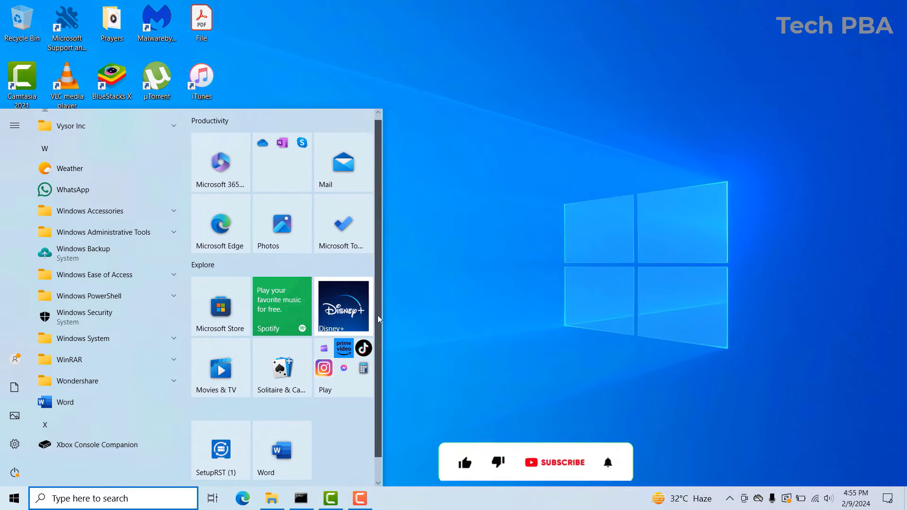
scroll(378, 330, down, 2)
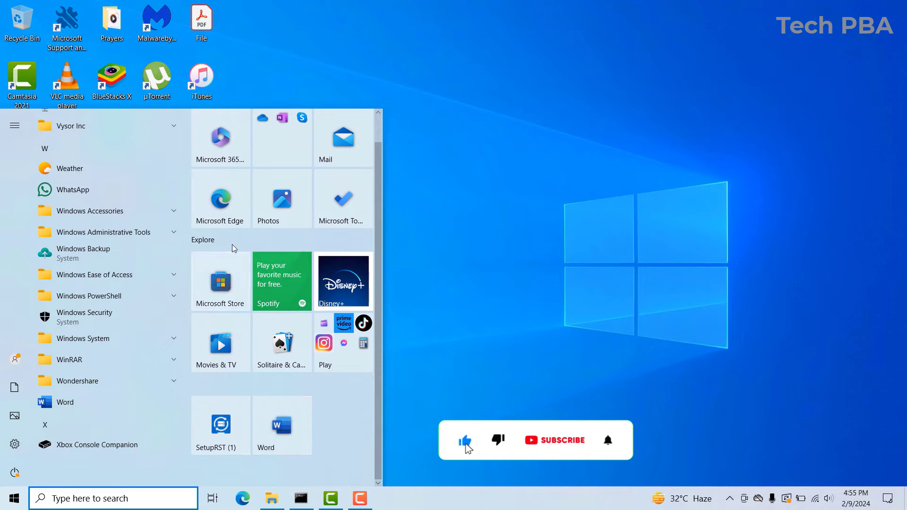
click(496, 348)
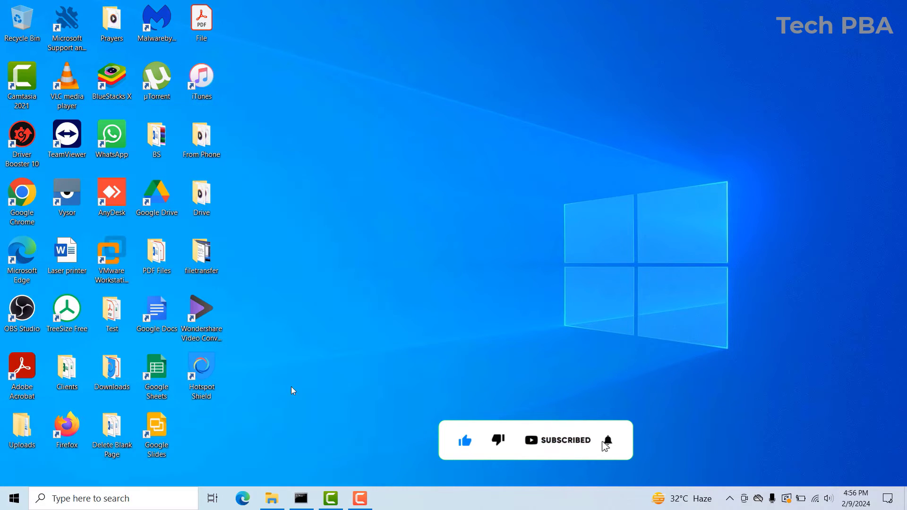
- Reopen the Start menu and pin Excel as a Start tile
click(14, 500)
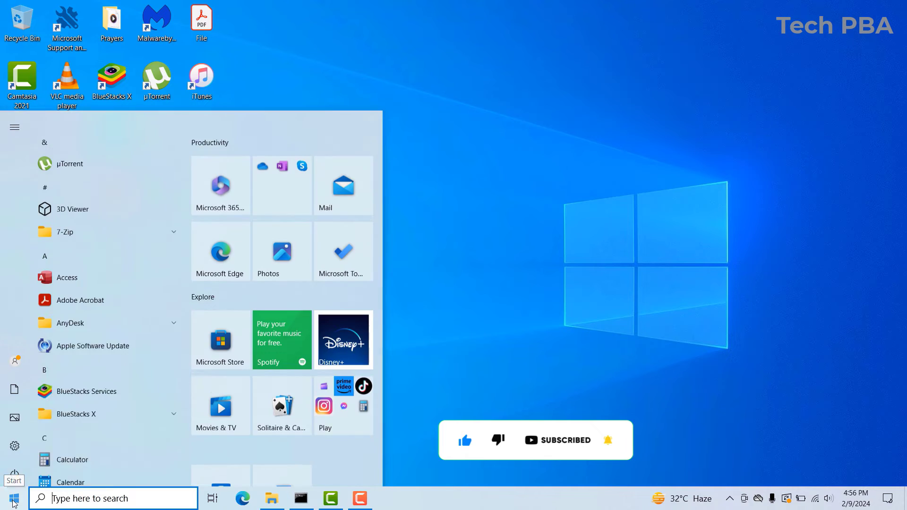
scroll(333, 429, down, 1)
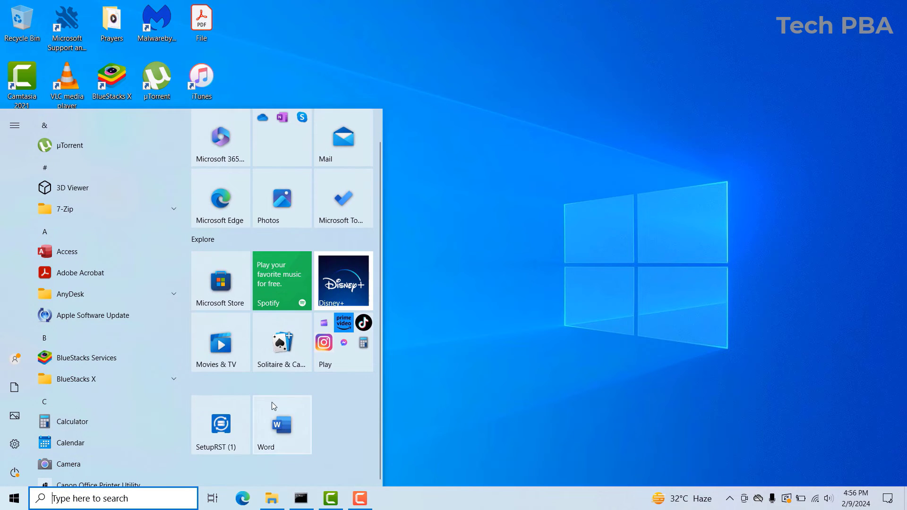
scroll(353, 432, up, 1)
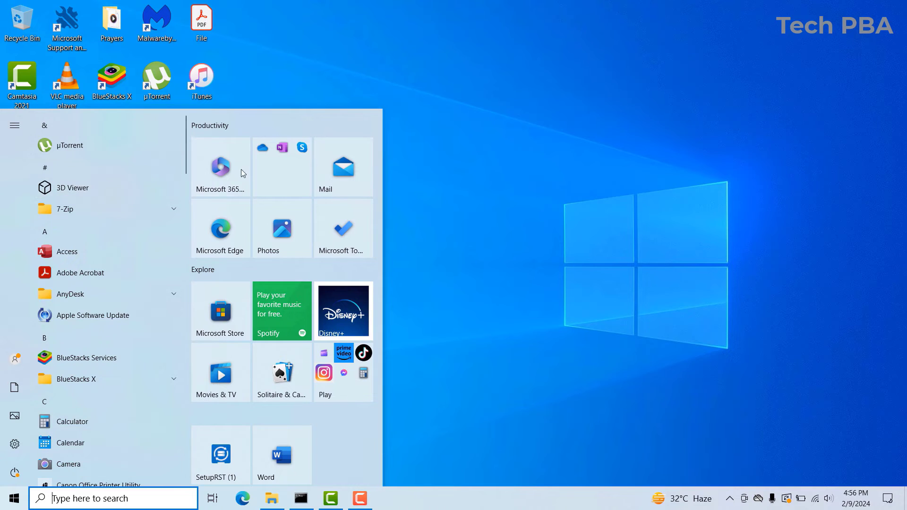
scroll(365, 442, down, 1)
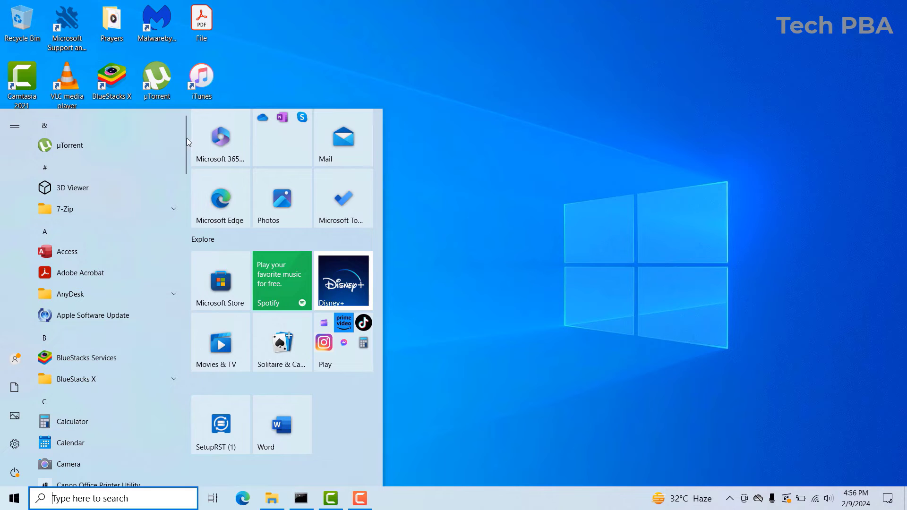
drag(186, 138, 173, 203)
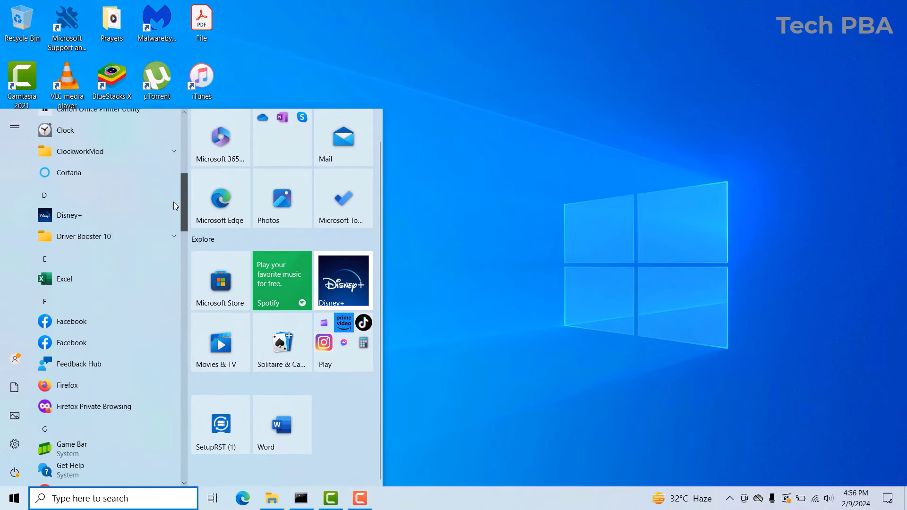
right_click(113, 286)
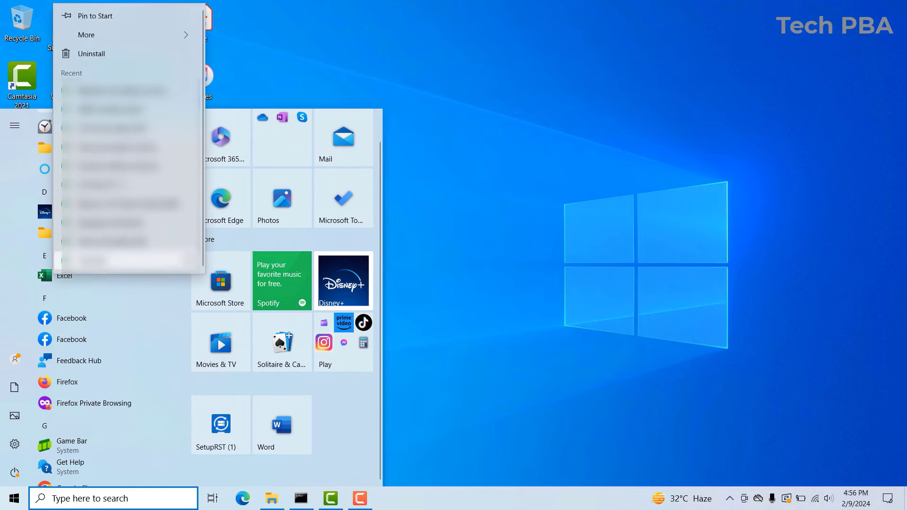
click(131, 16)
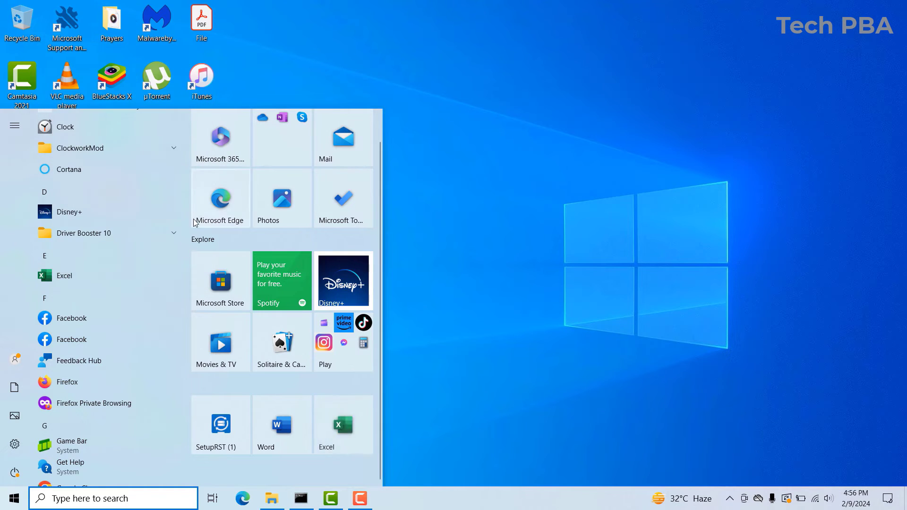
- Pin Facebook and Google Chrome as Start tiles
drag(185, 206, 183, 226)
scroll(99, 251, up, 2)
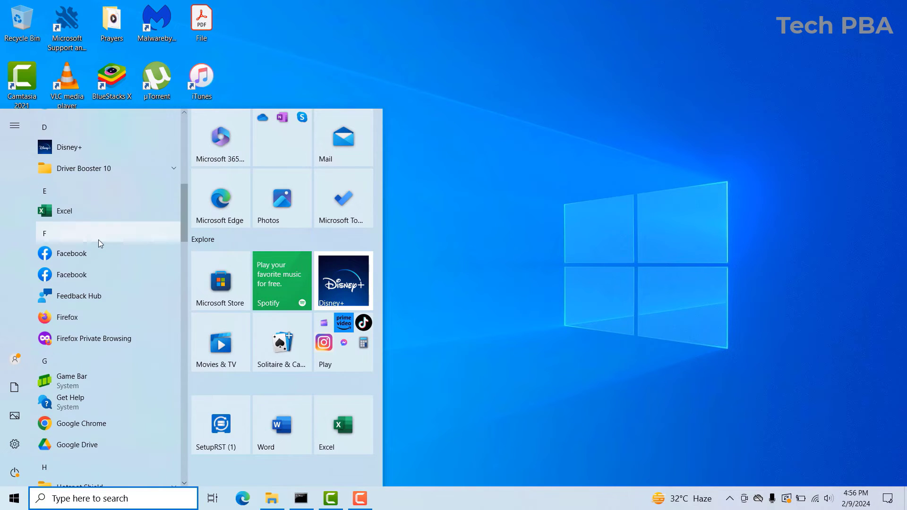
right_click(81, 255)
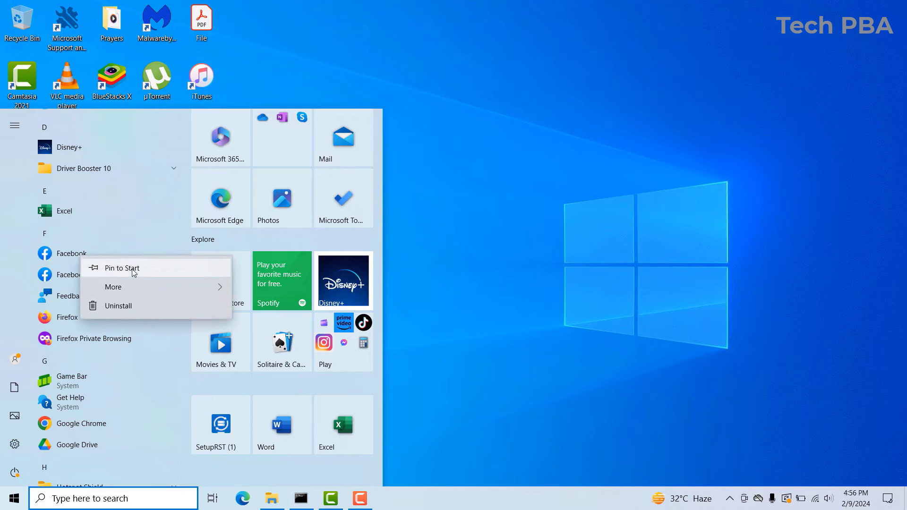
click(133, 270)
drag(184, 211, 178, 240)
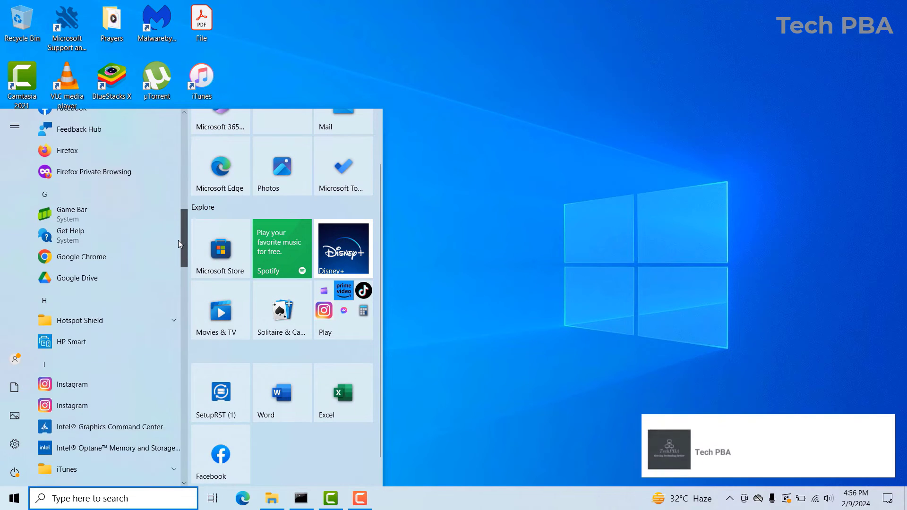
scroll(177, 244, down, 1)
right_click(94, 217)
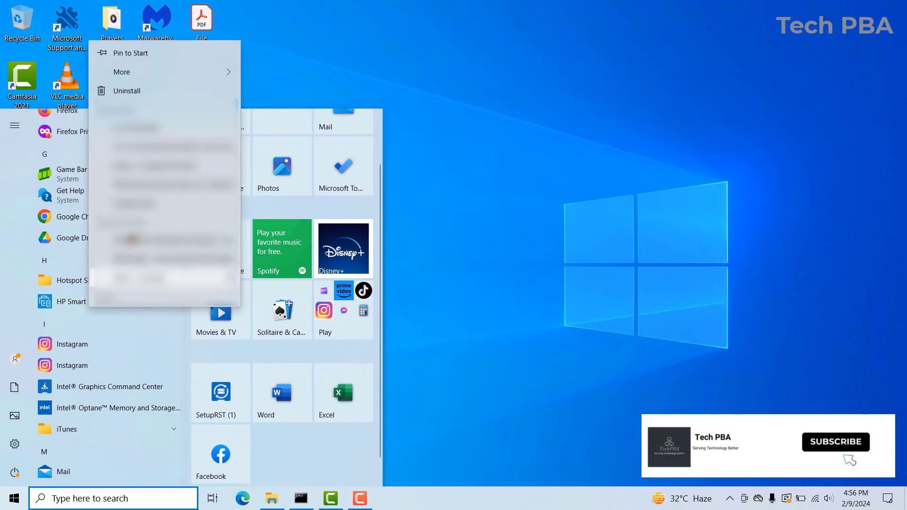
click(163, 13)
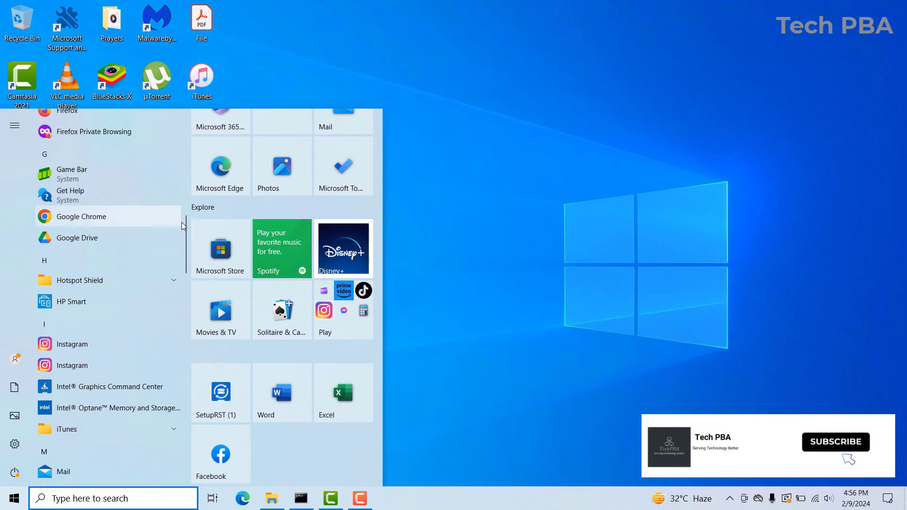
- Pin Outlook and PowerPoint as Start tiles, then close the Start menu
mouse_move(185, 240)
mouse_down()
mouse_move(175, 356)
mouse_move(175, 330)
mouse_up()
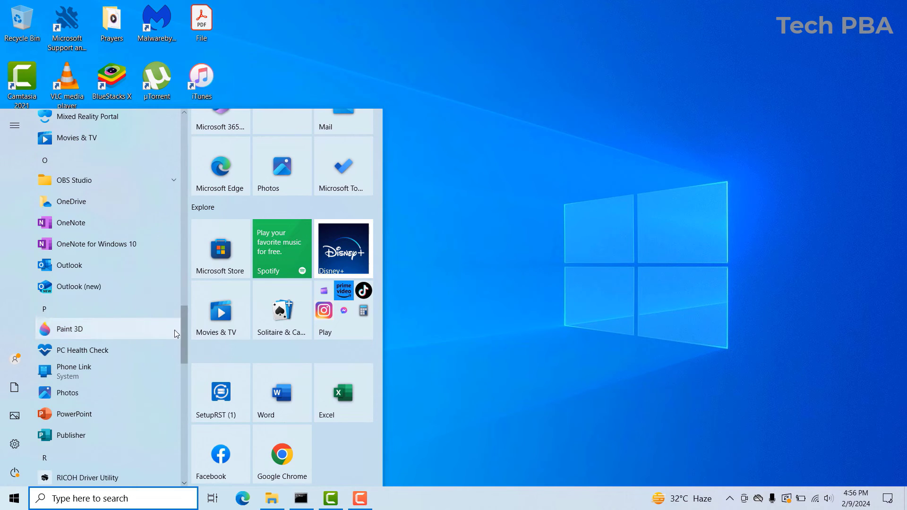
right_click(72, 267)
click(124, 274)
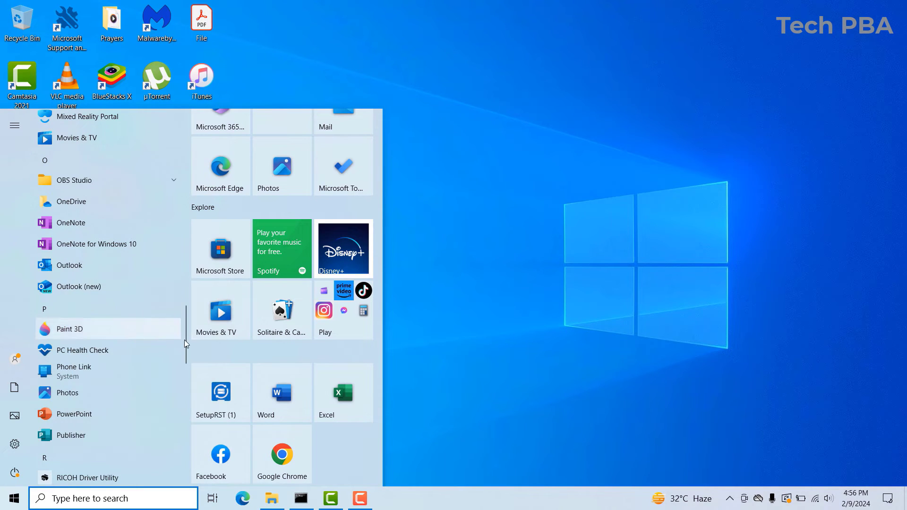
drag(184, 338, 186, 351)
right_click(76, 339)
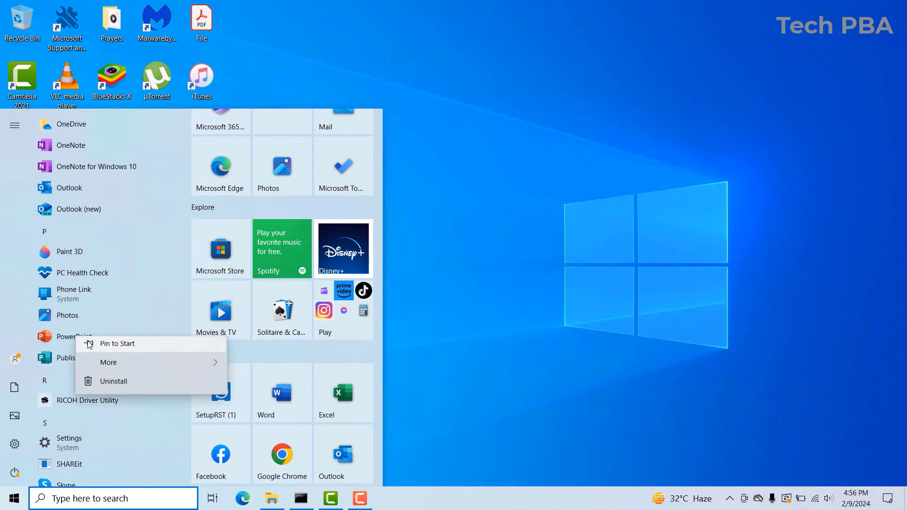
click(128, 352)
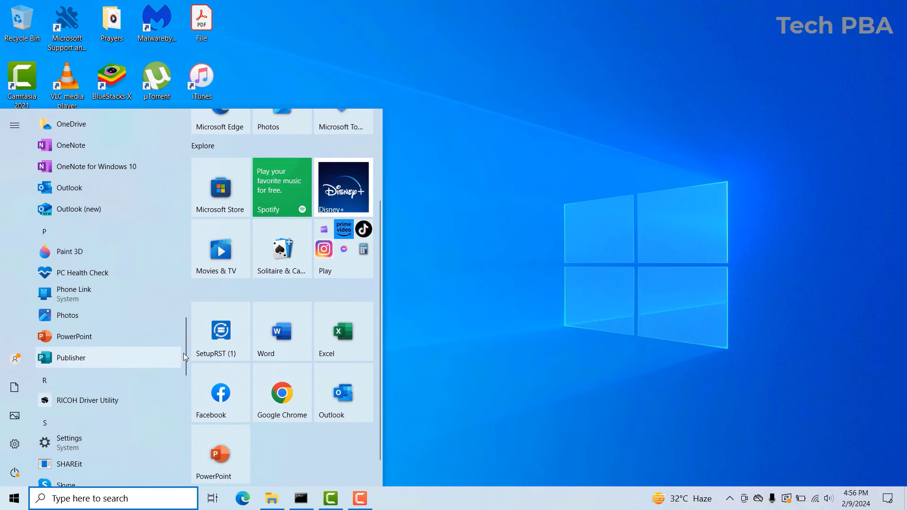
drag(185, 352, 185, 362)
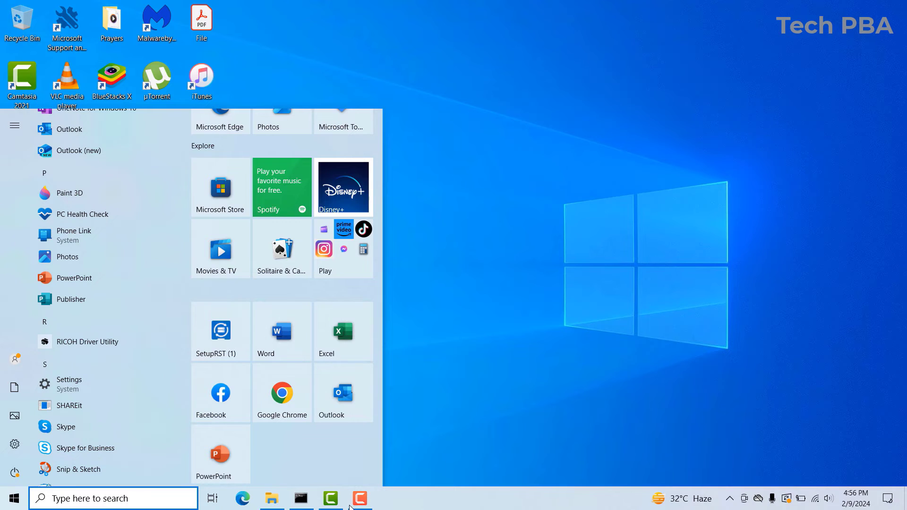
click(456, 334)
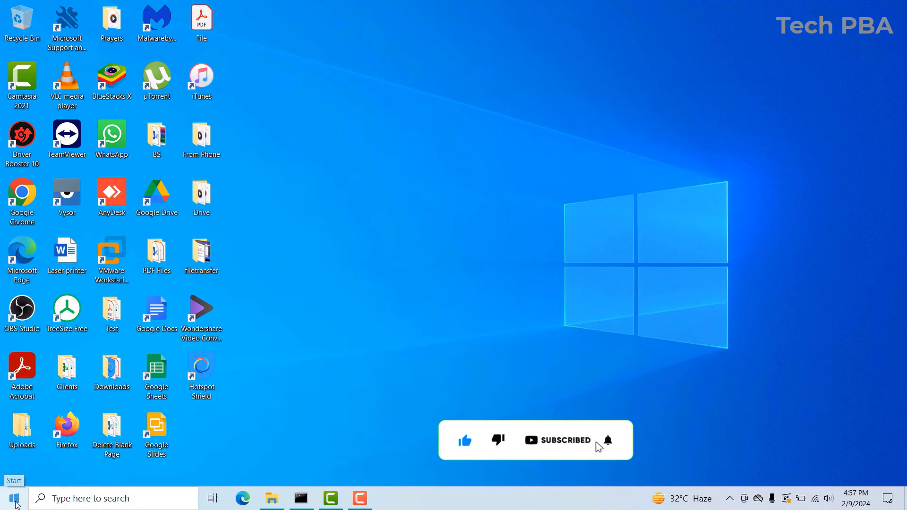
- Pin the Google Chrome and Word tiles to the taskbar via More > Pin to taskbar
click(10, 495)
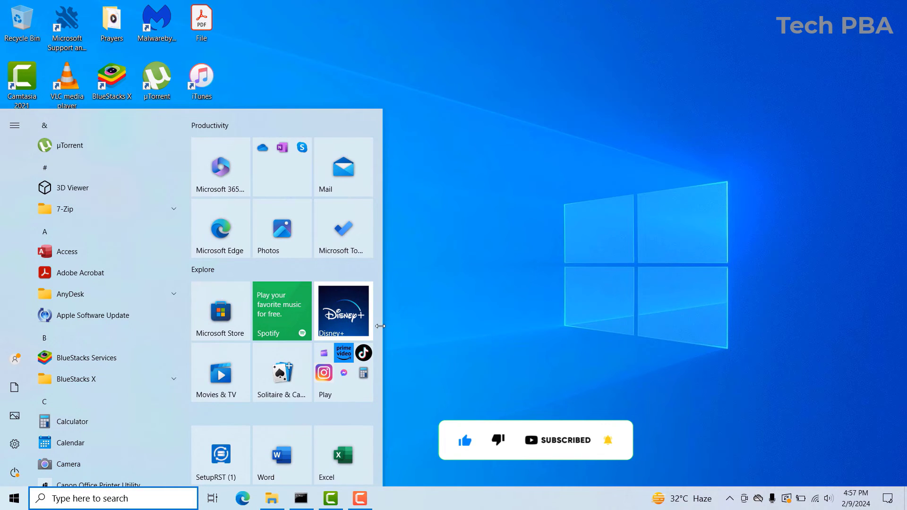
drag(380, 330, 376, 441)
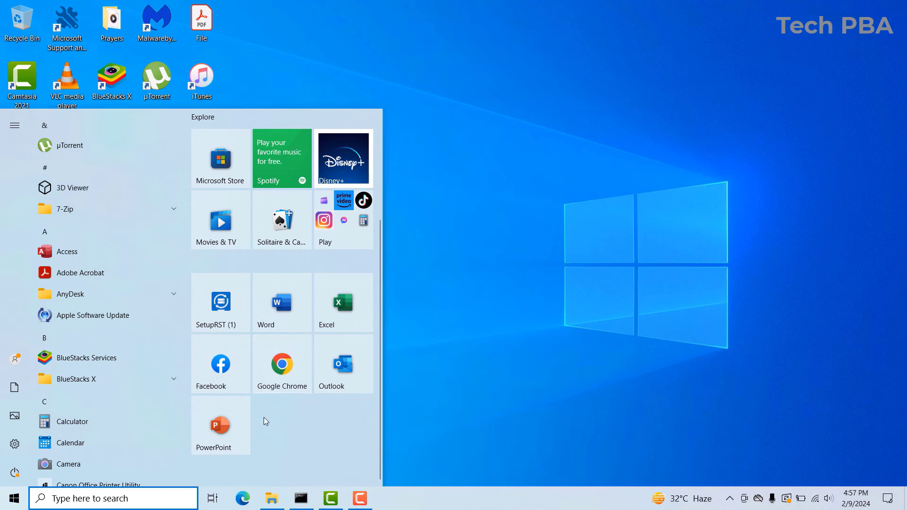
right_click(284, 363)
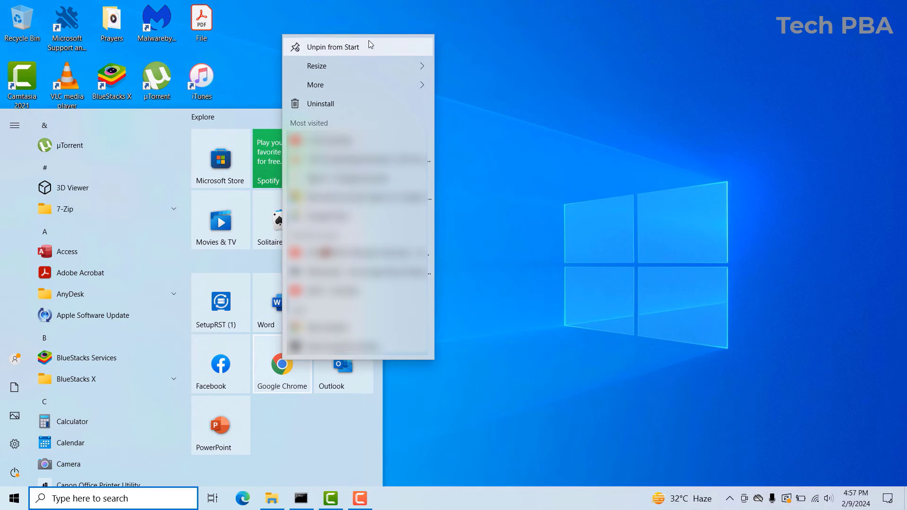
mouse_move(342, 84)
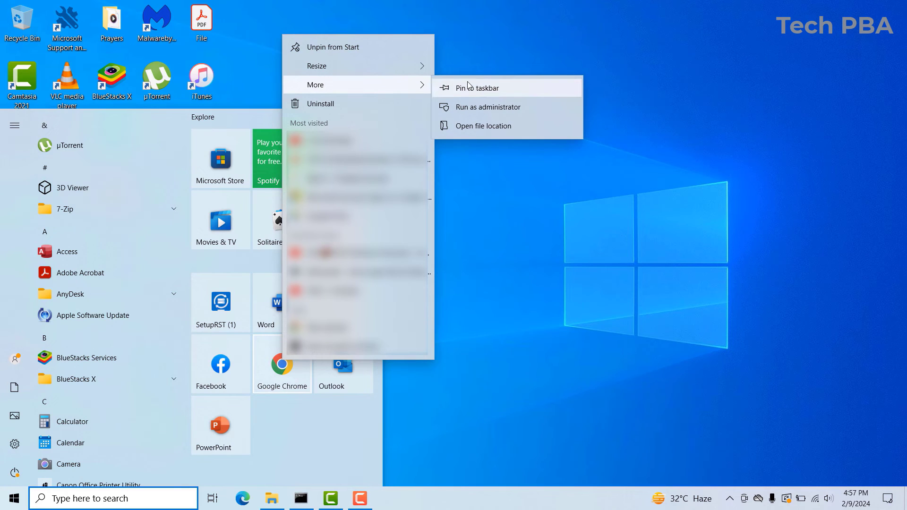
click(496, 89)
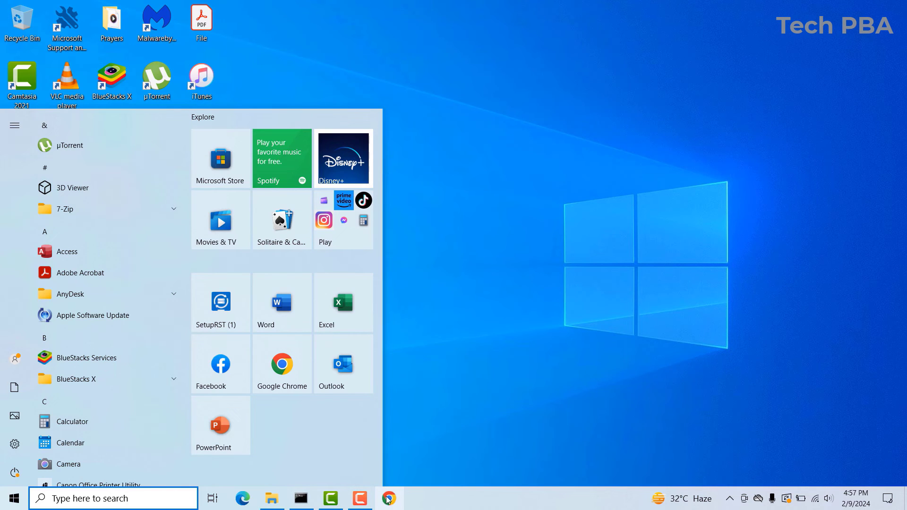
right_click(286, 314)
mouse_move(348, 69)
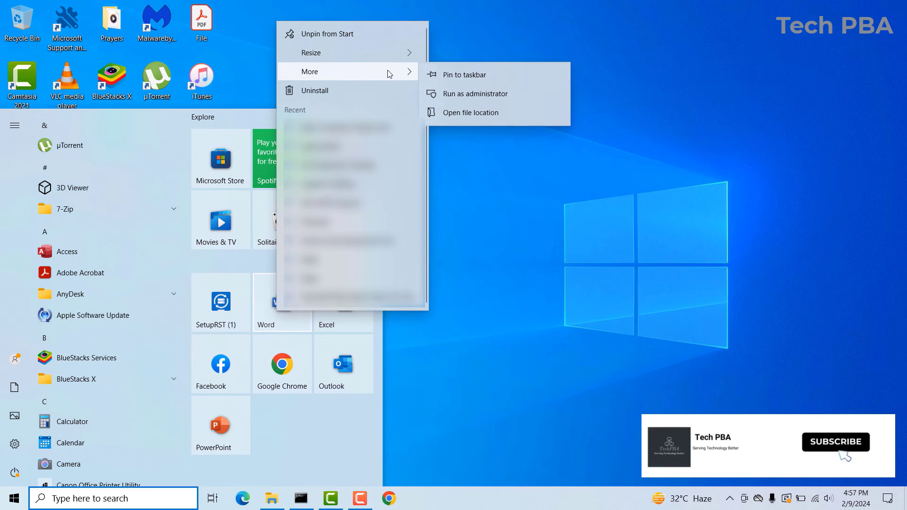
click(485, 76)
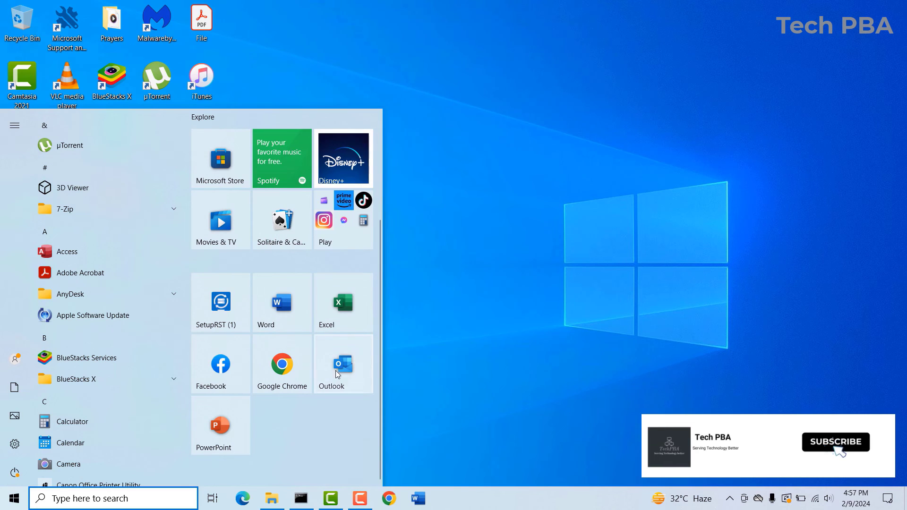
- Pin the Excel and Facebook tiles to the taskbar and close the Start menu
right_click(343, 305)
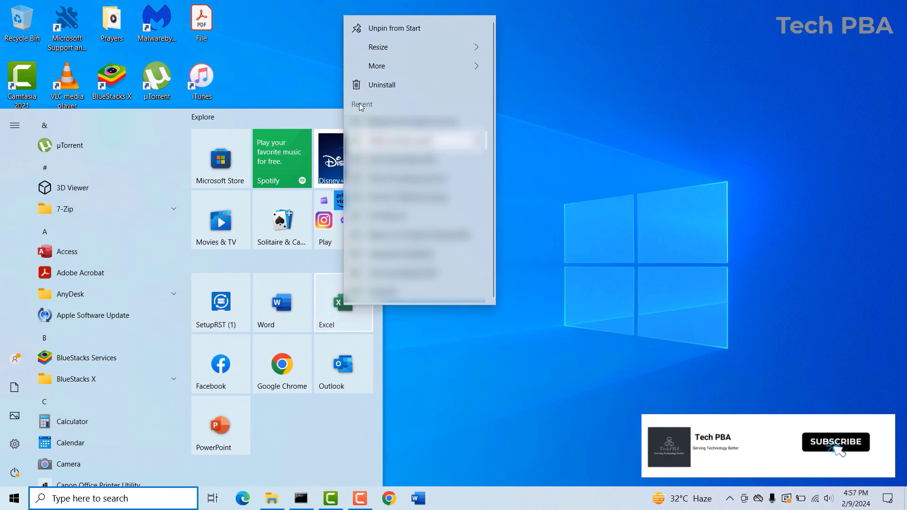
mouse_move(444, 67)
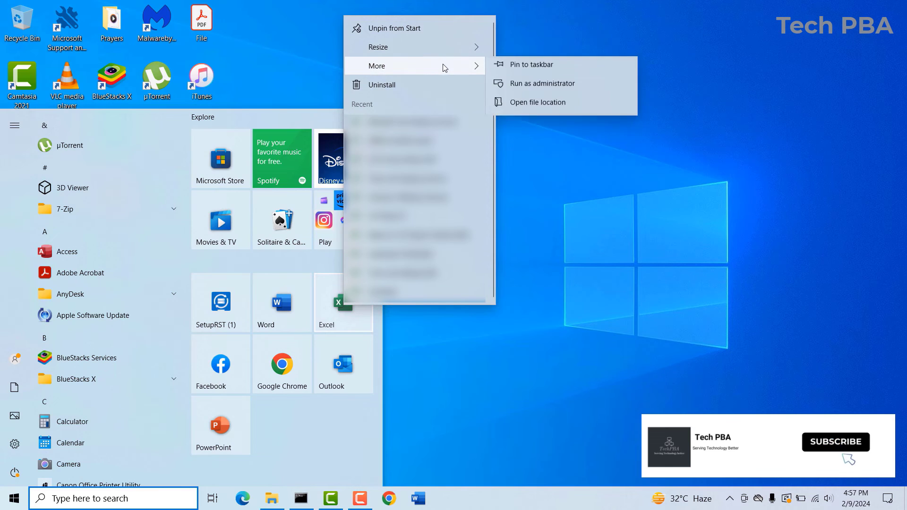
click(551, 70)
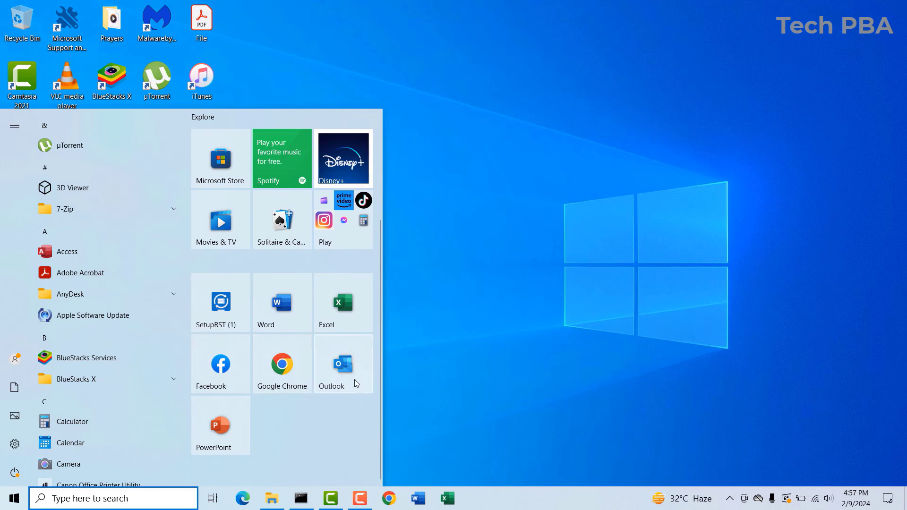
right_click(226, 370)
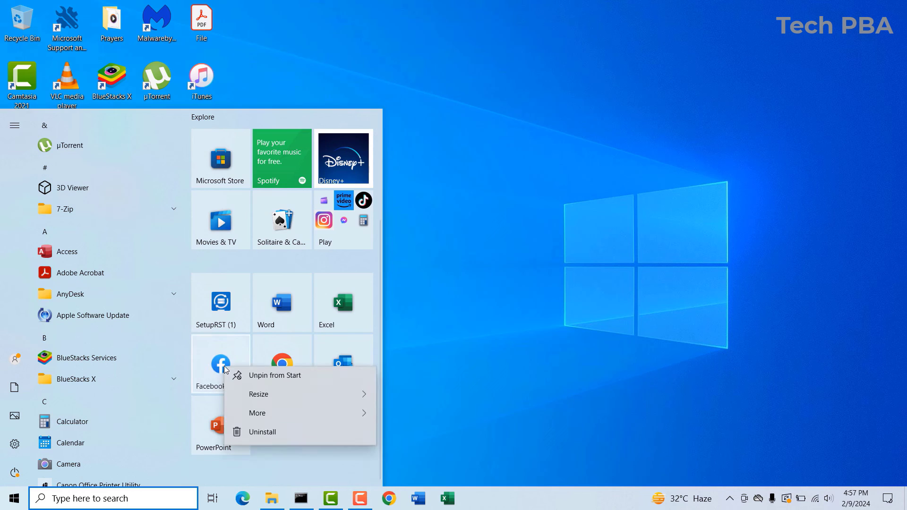
mouse_move(335, 419)
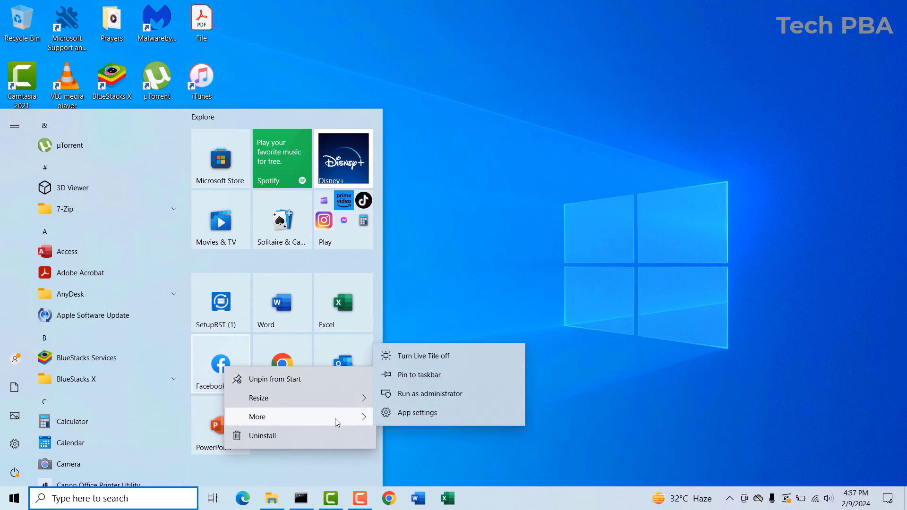
click(424, 375)
click(472, 234)
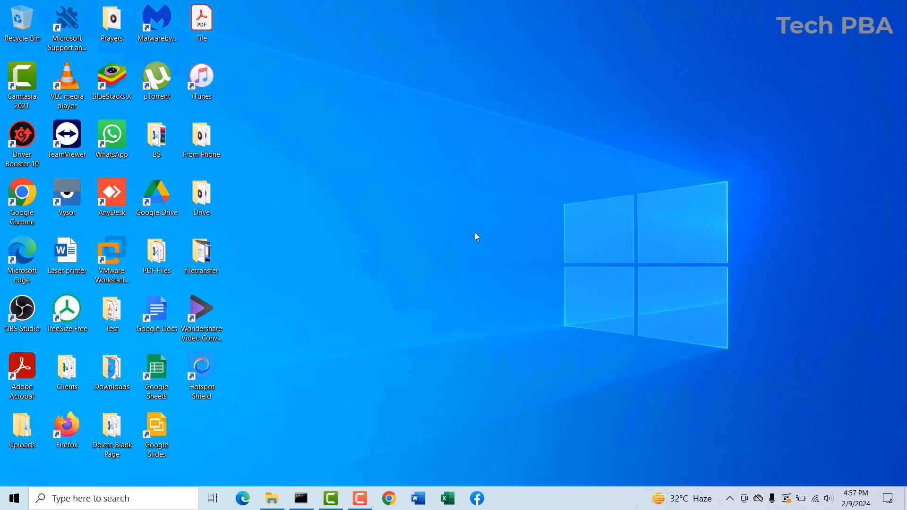